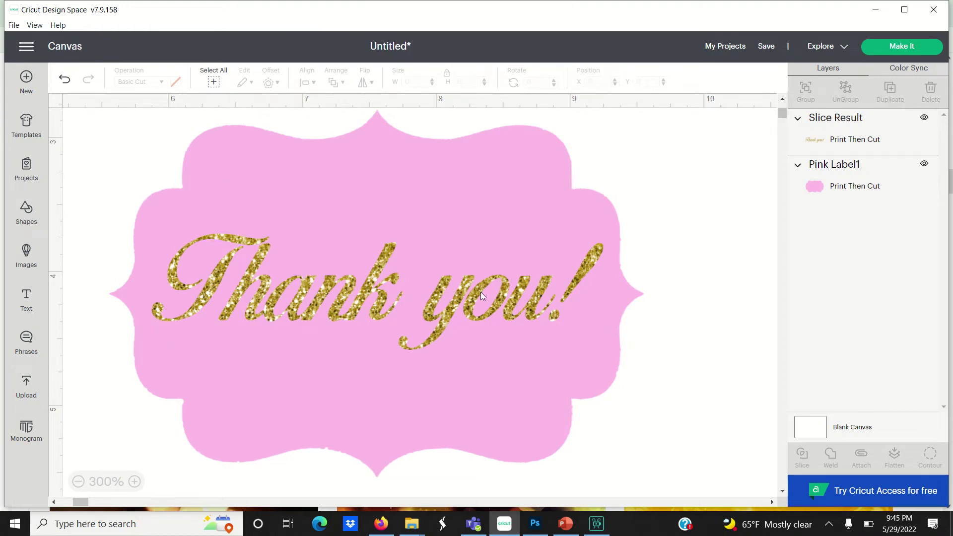
Nudge the glitter 'Thank you!' text slightly right on the pink label.
{"action": "mouse_move", "coordinate": [481, 292]}
{"action": "left_mouse_down"}
{"action": "mouse_move", "coordinate": [687, 279]}
{"action": "mouse_move", "coordinate": [687, 358]}
{"action": "mouse_move", "coordinate": [656, 438]}
{"action": "mouse_move", "coordinate": [630, 457]}
{"action": "mouse_move", "coordinate": [499, 408]}
{"action": "mouse_move", "coordinate": [457, 365]}
{"action": "mouse_move", "coordinate": [458, 297]}
{"action": "mouse_move", "coordinate": [488, 302]}
{"action": "left_mouse_up"}
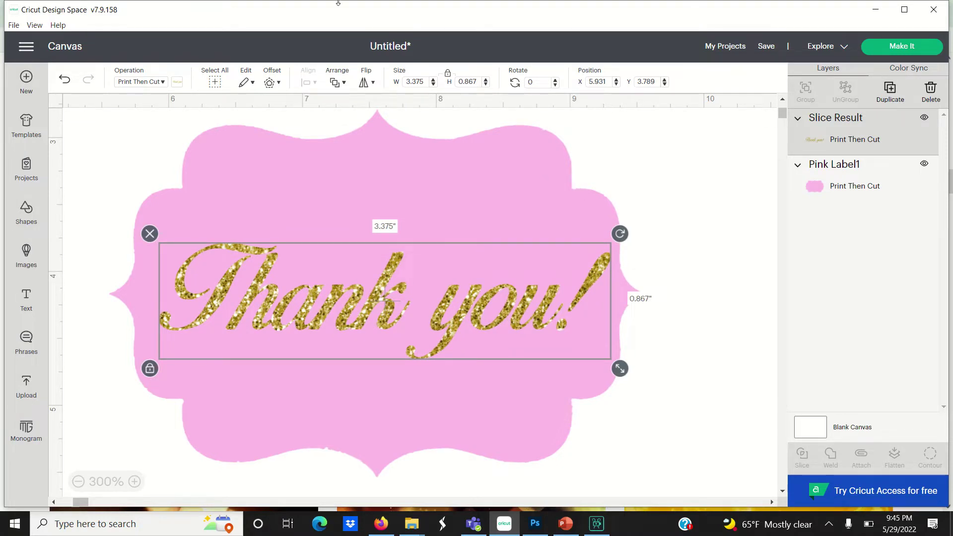
{"action": "key", "text": "super+shift+s"}
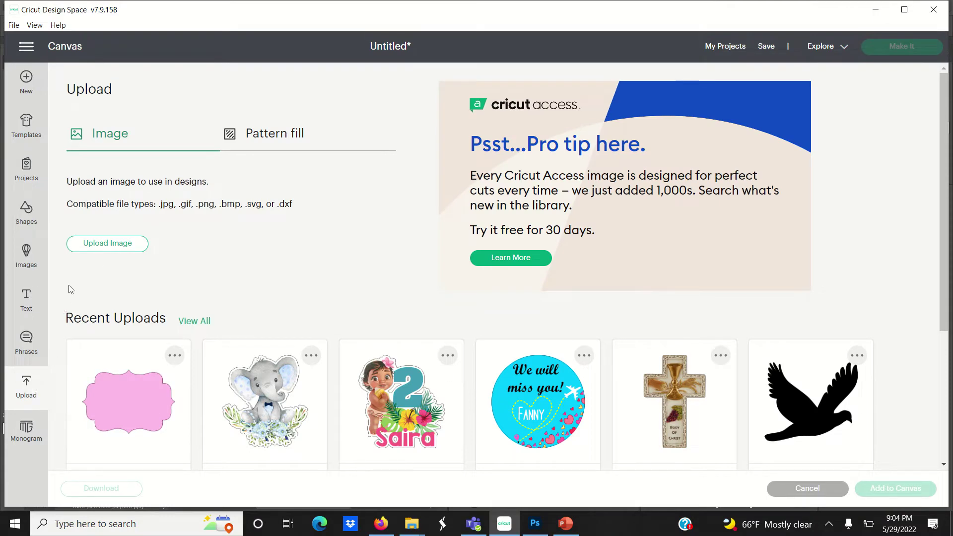
Start an image upload, search the Pictures folder for 'gold', and open Gold Glitter-30.
{"action": "left_click", "coordinate": [97, 248]}
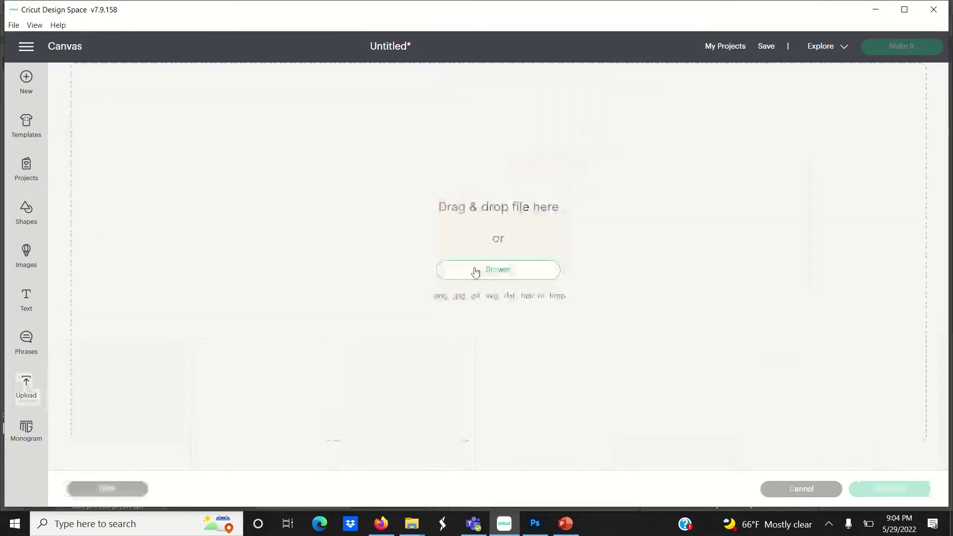
{"action": "left_click", "coordinate": [507, 269]}
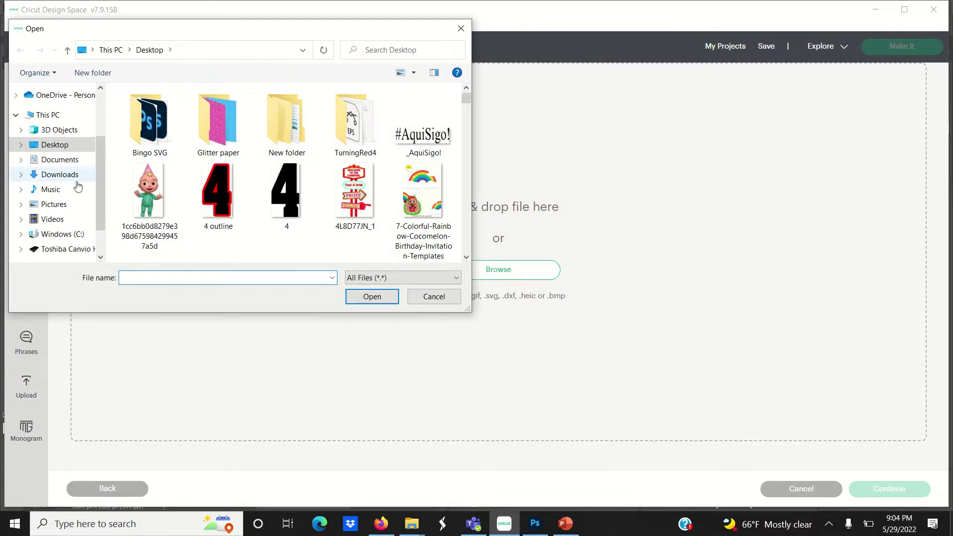
{"action": "left_click", "coordinate": [54, 205]}
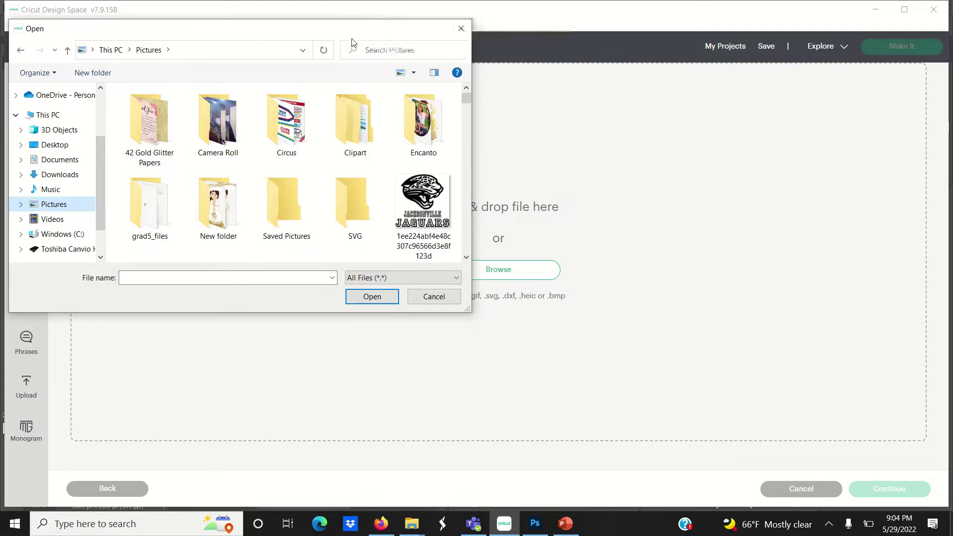
{"action": "left_click", "coordinate": [370, 44]}
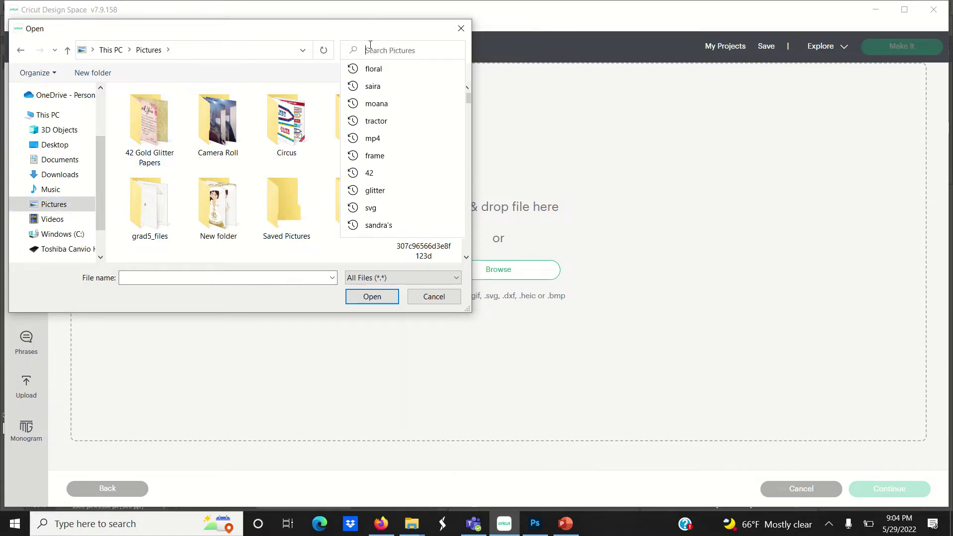
{"action": "type", "text": "gold"}
{"action": "key", "text": "Return"}
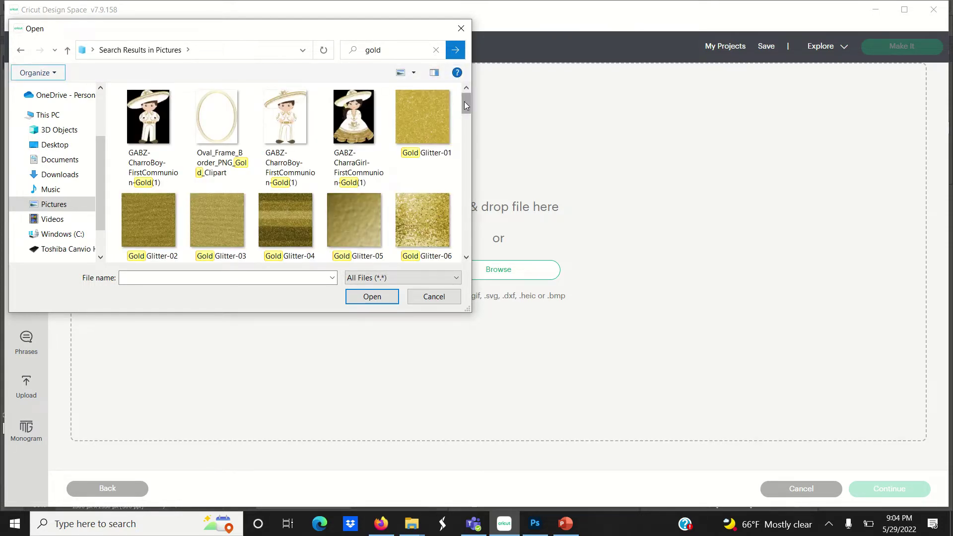
{"action": "left_click_drag", "start_coordinate": [465, 102], "coordinate": [445, 170]}
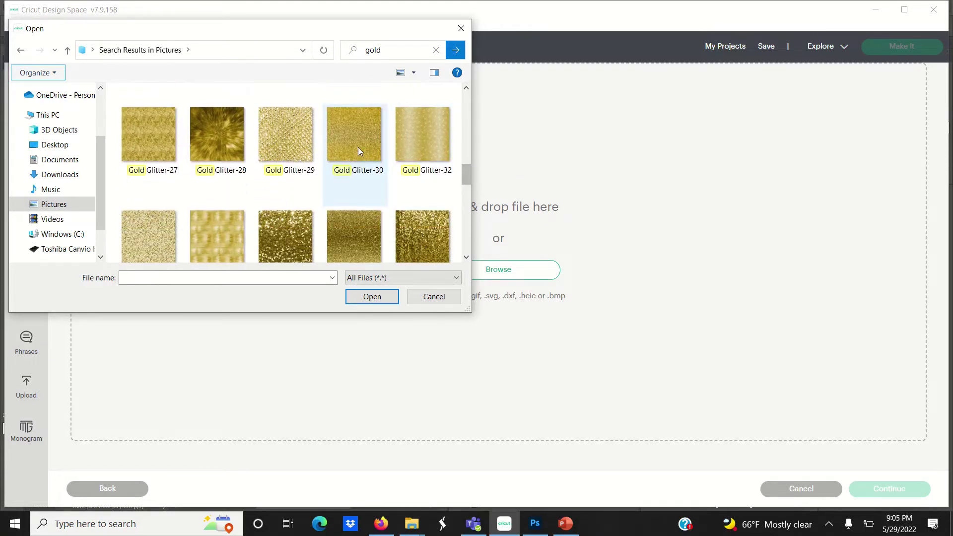
{"action": "left_click", "coordinate": [351, 135]}
{"action": "double_click", "coordinate": [350, 131]}
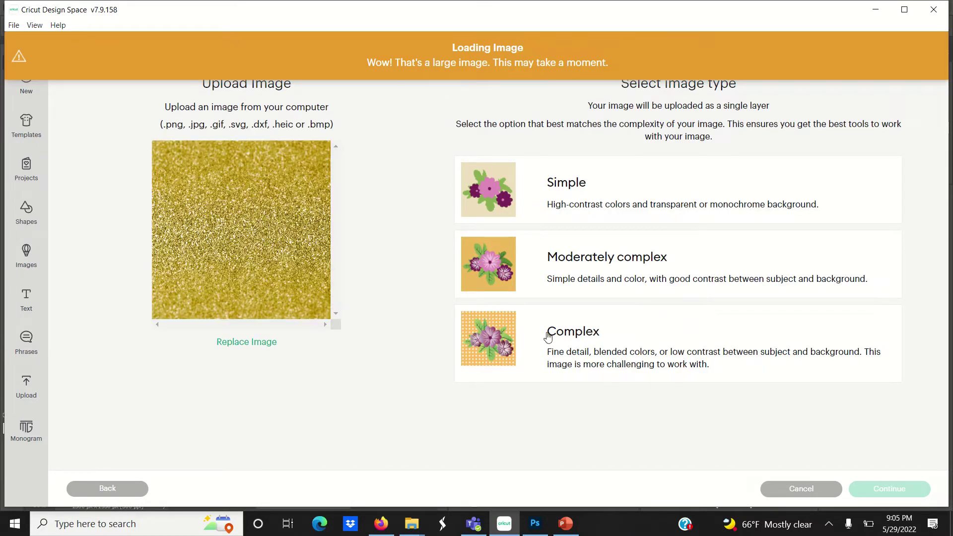
Upload Gold Glitter-30 as a Complex, Print Then Cut image and add it to the canvas.
{"action": "left_click", "coordinate": [620, 352]}
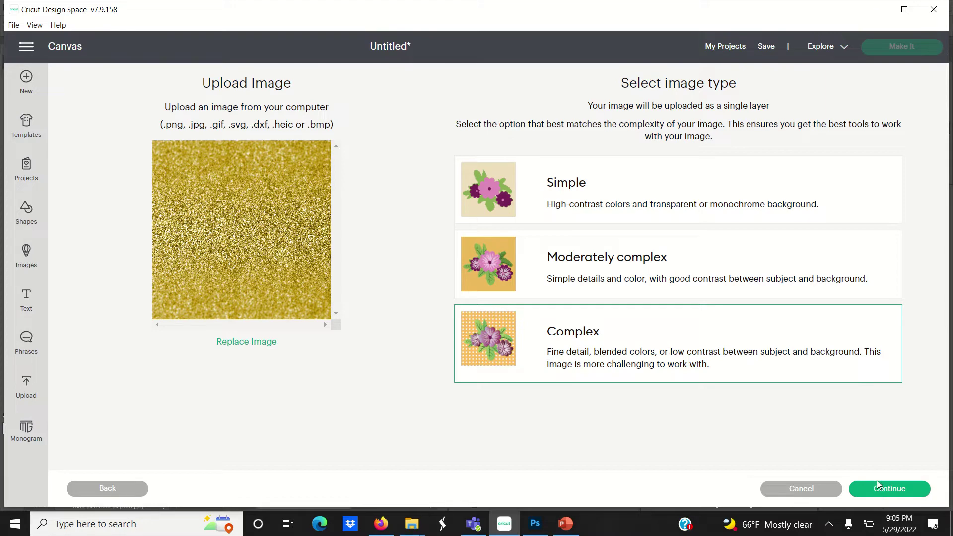
{"action": "left_click", "coordinate": [877, 485]}
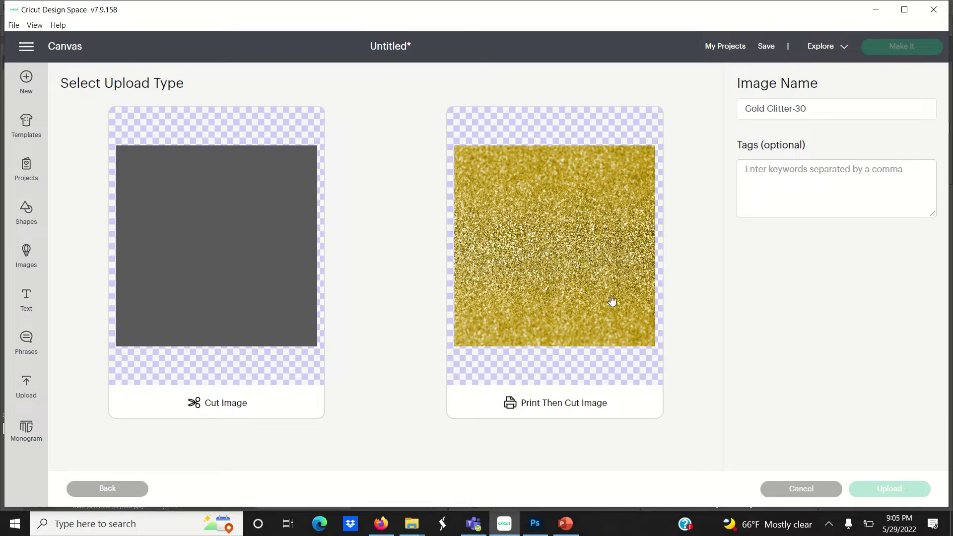
{"action": "left_click", "coordinate": [642, 312]}
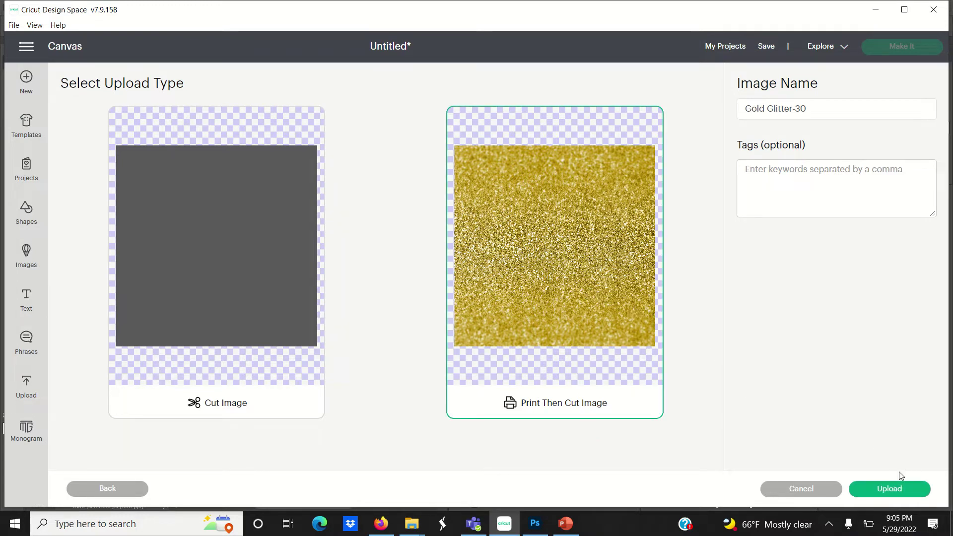
{"action": "left_click", "coordinate": [896, 489]}
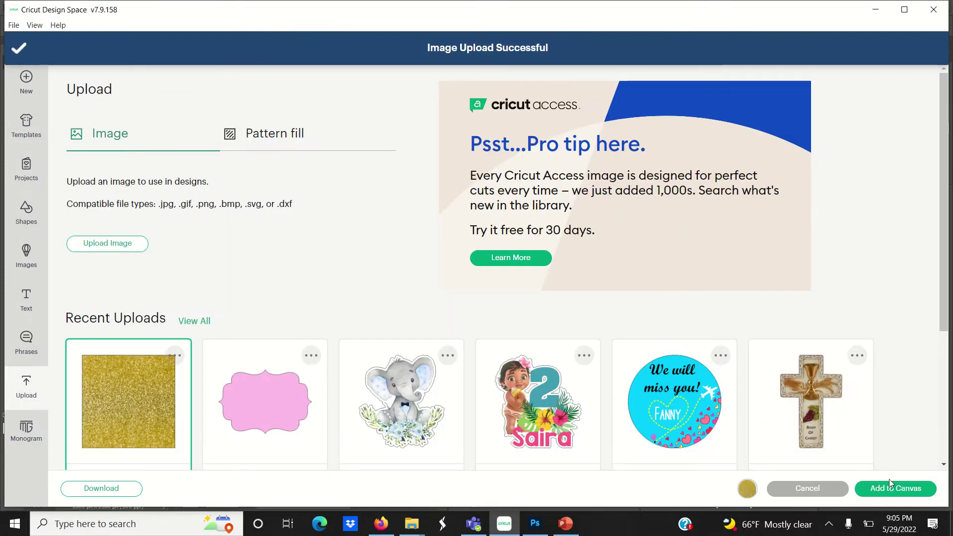
{"action": "left_click", "coordinate": [889, 482]}
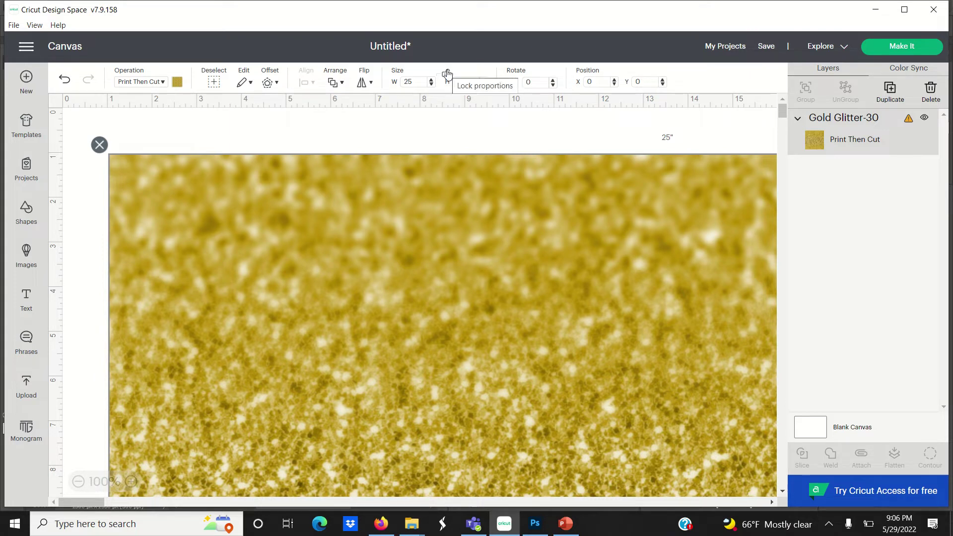
Resize the glitter image to 6 x 6 inches with proportions locked, and add a text layer.
{"action": "left_click", "coordinate": [446, 74]}
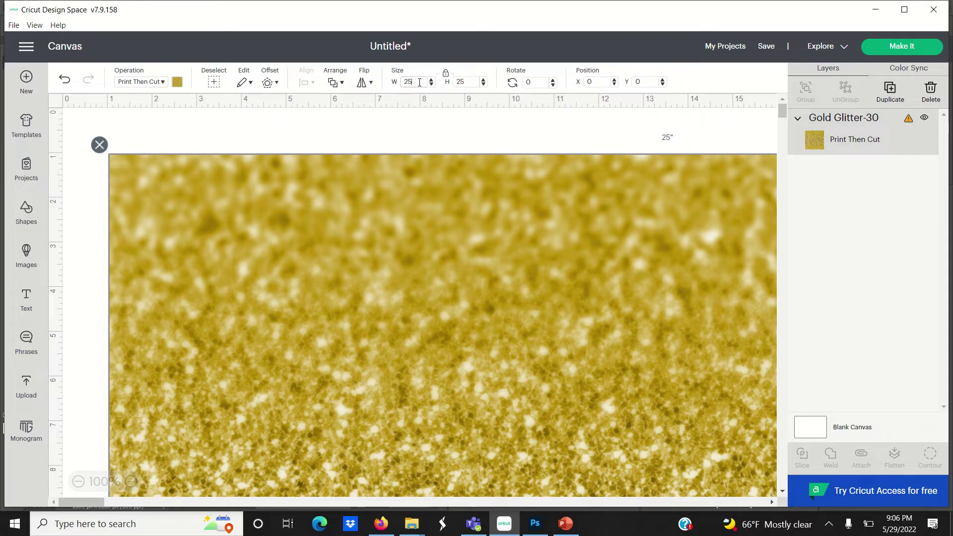
{"action": "type", "text": "6"}
{"action": "key", "text": "Return"}
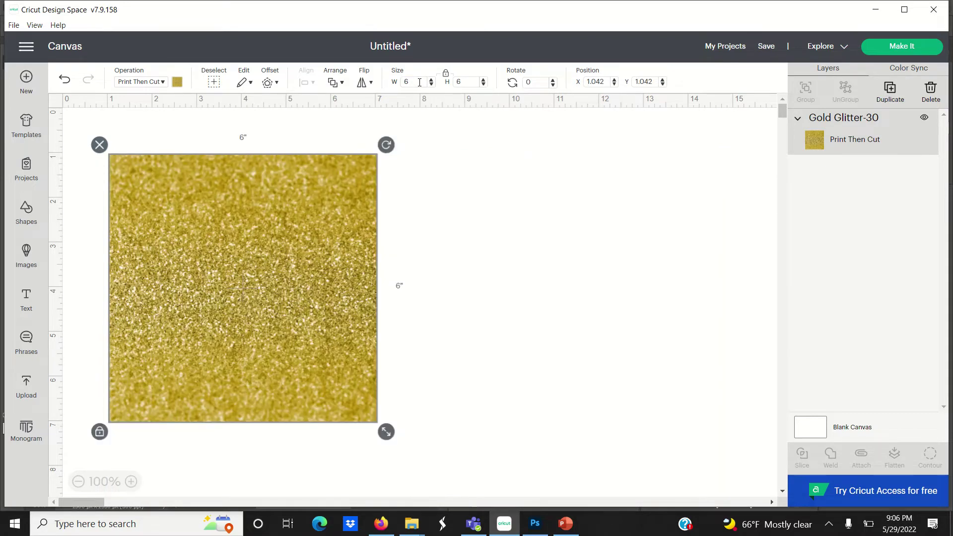
{"action": "left_click", "coordinate": [27, 299]}
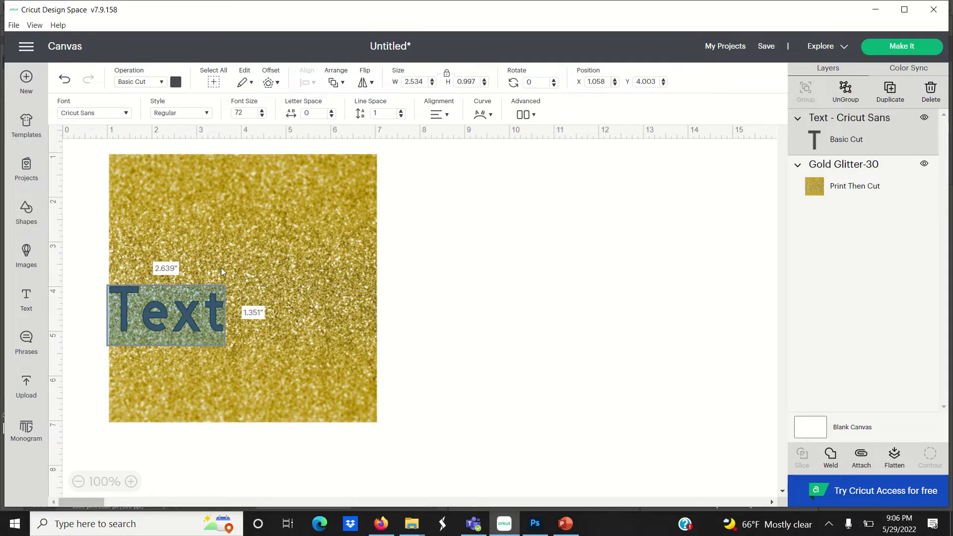
Apply the system font Birds of Paradise to the text layer.
{"action": "left_click", "coordinate": [115, 118]}
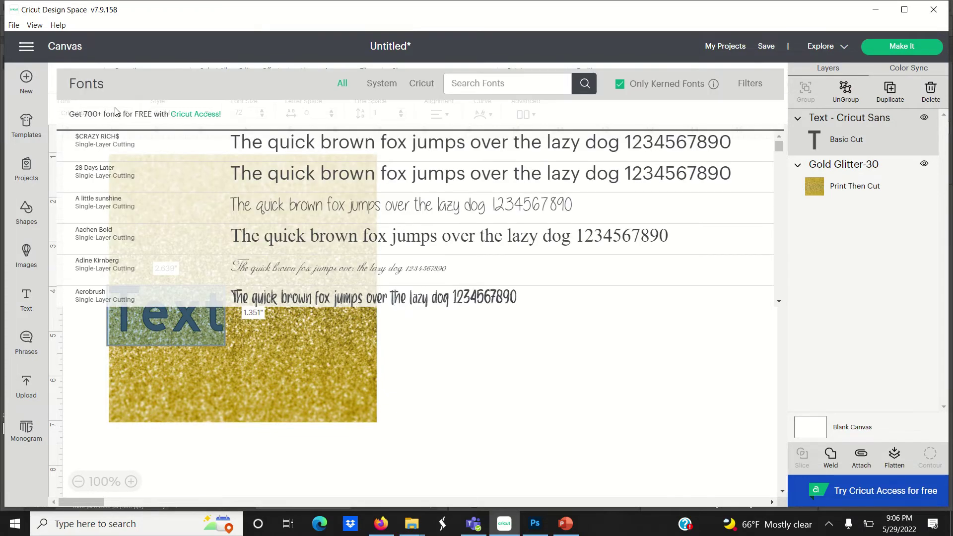
{"action": "left_click", "coordinate": [383, 85]}
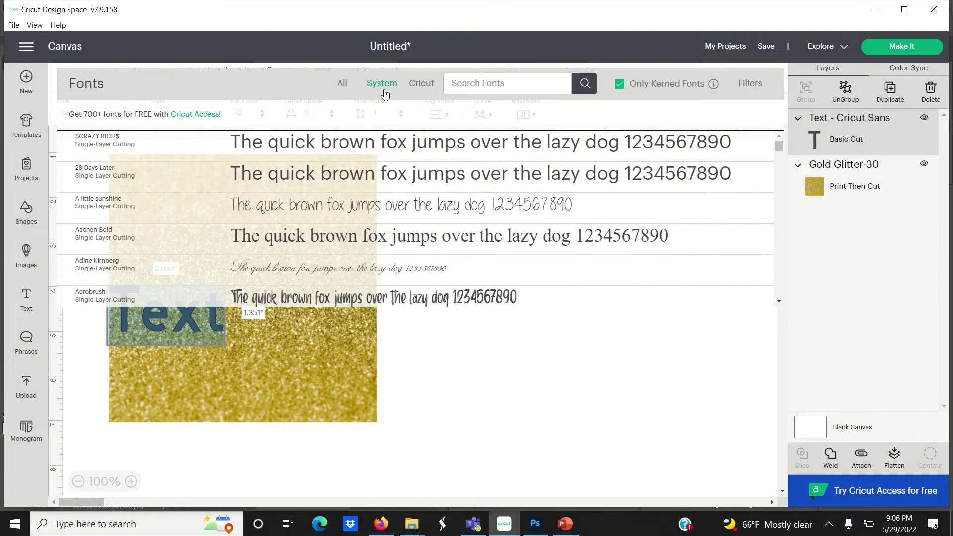
{"action": "left_click", "coordinate": [480, 83]}
{"action": "type", "text": "B"}
{"action": "type", "text": "irr"}
{"action": "key", "text": "BackSpace"}
{"action": "key", "text": "BackSpace"}
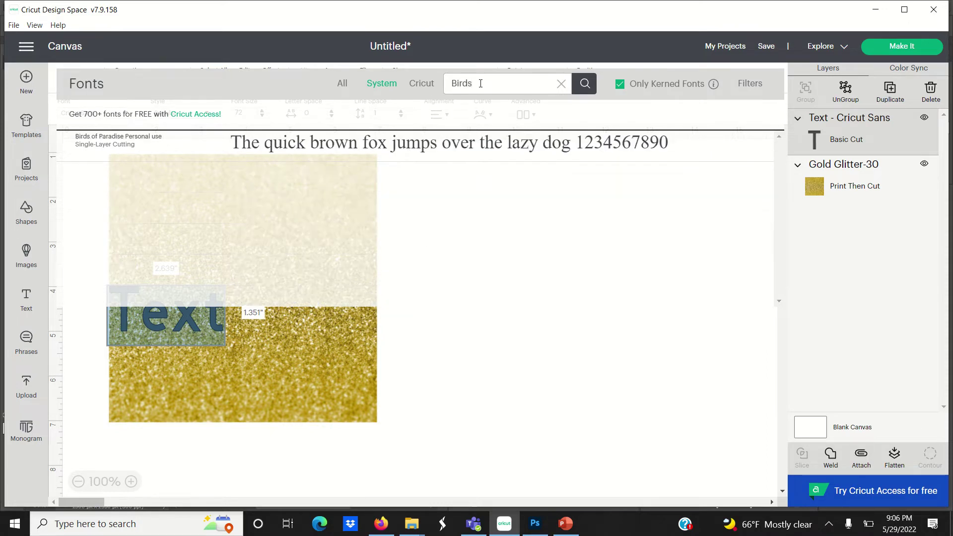
{"action": "left_click", "coordinate": [218, 142]}
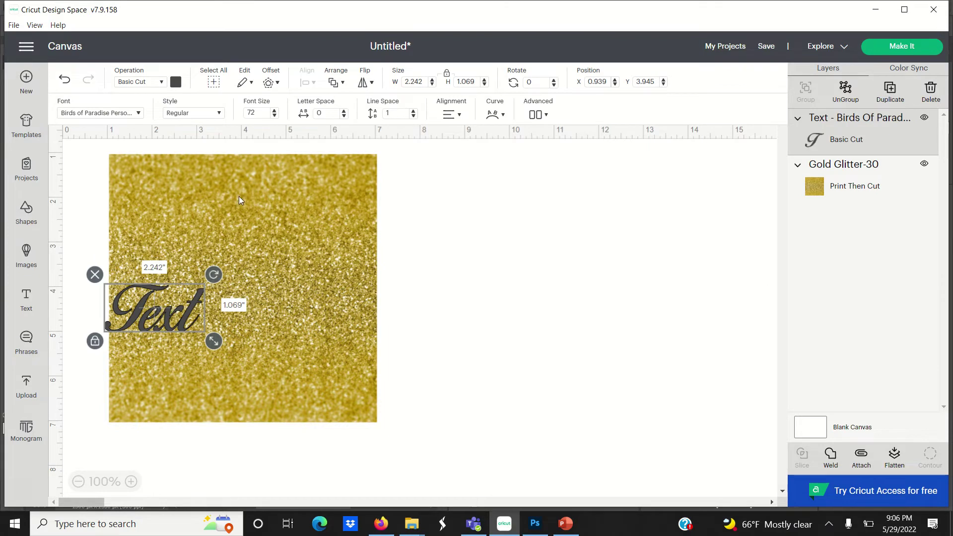
Change the placeholder text to read 'Thank you!'.
{"action": "double_click", "coordinate": [175, 300]}
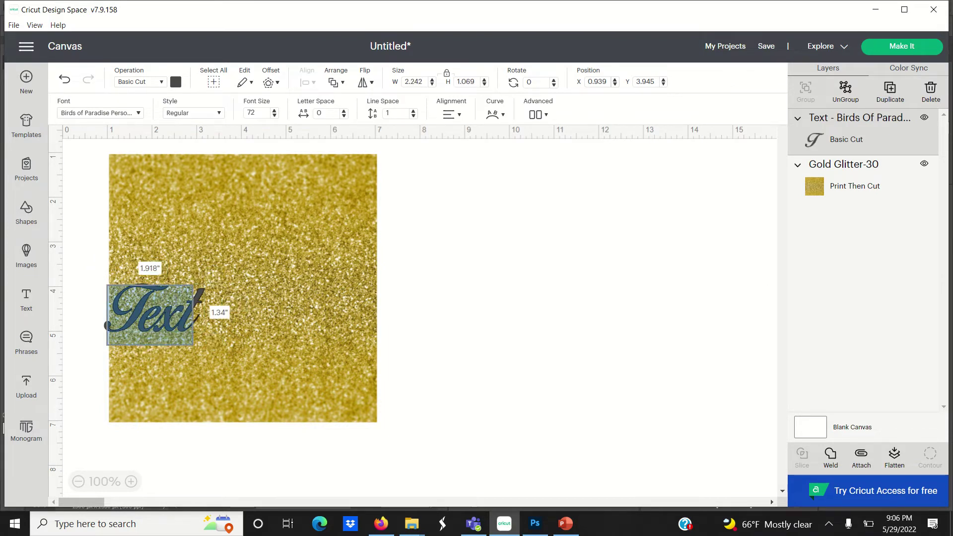
{"action": "type", "text": "Than"}
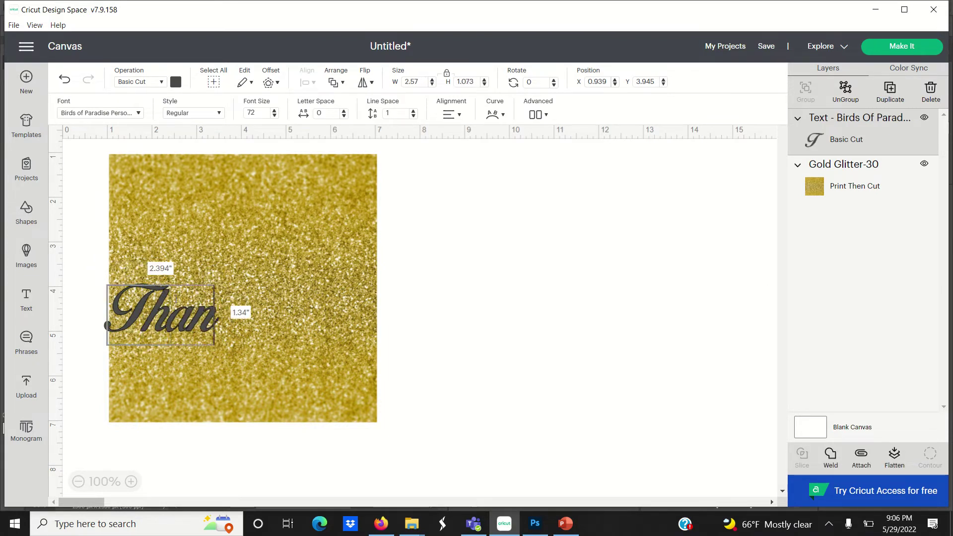
{"action": "type", "text": "k  you"}
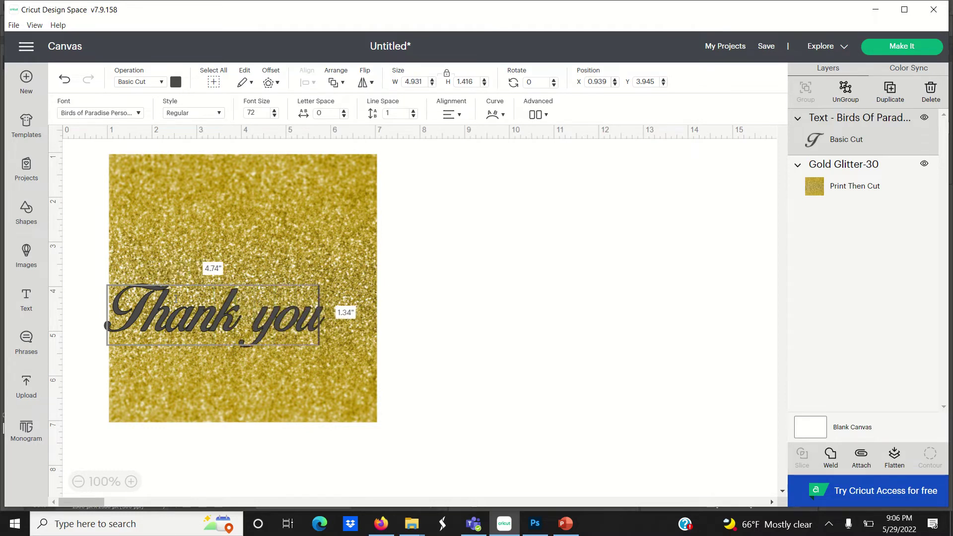
{"action": "type", "text": "!"}
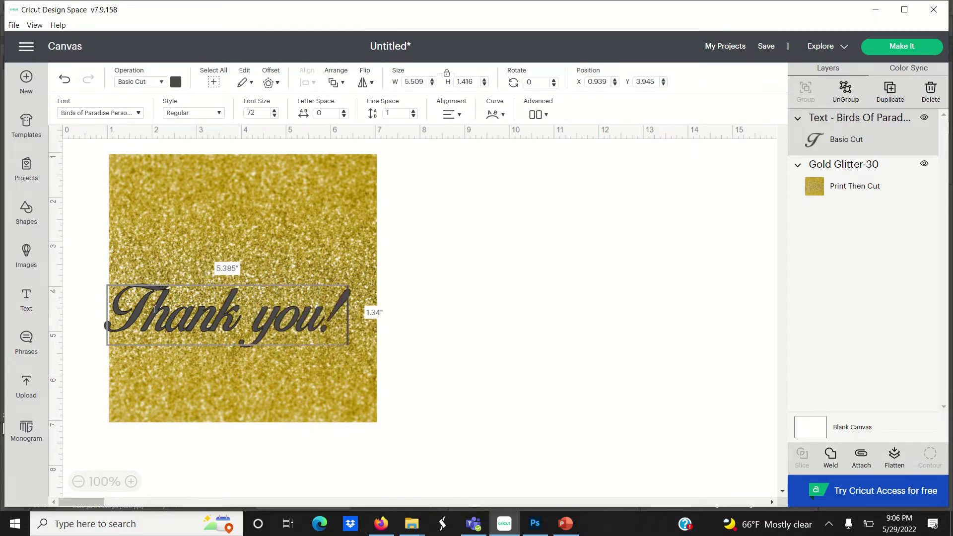
Place the 'Thank you!' text over the glitter square and Slice the two together.
{"action": "left_click", "coordinate": [228, 246]}
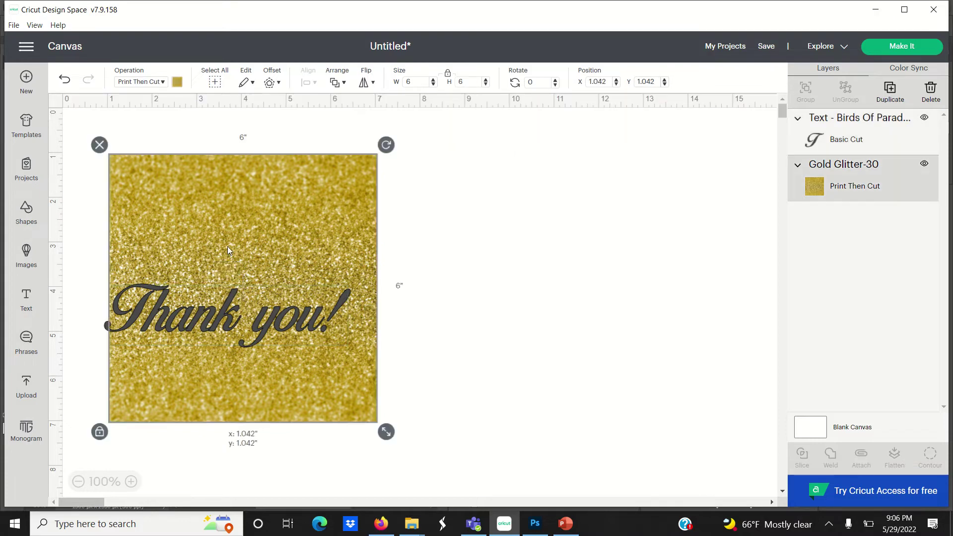
{"action": "left_click_drag", "start_coordinate": [220, 308], "coordinate": [237, 275]}
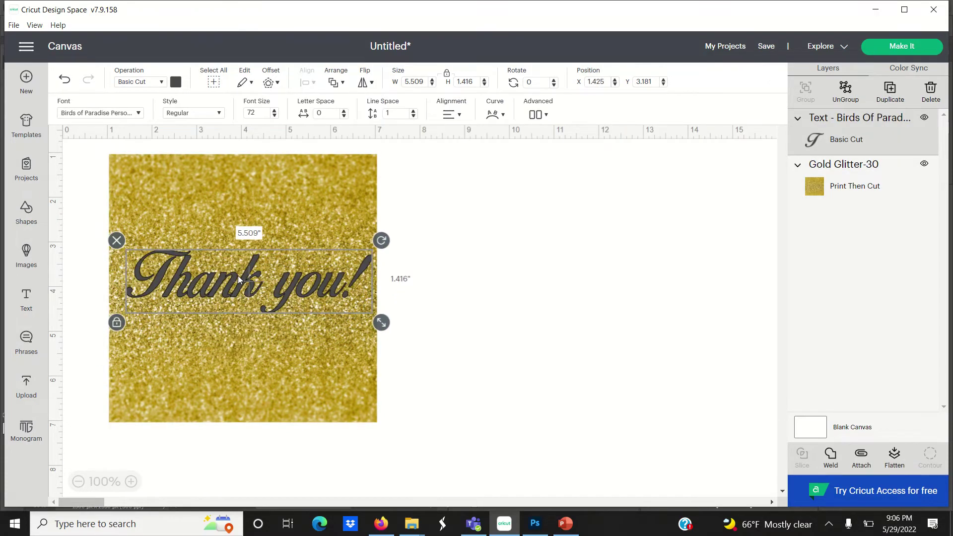
{"action": "left_click_drag", "start_coordinate": [534, 243], "coordinate": [272, 423]}
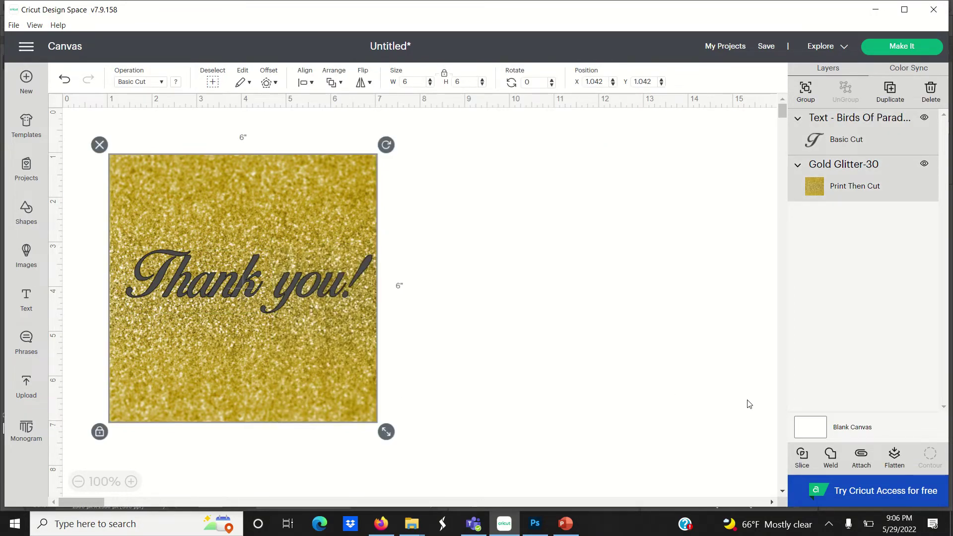
{"action": "left_click", "coordinate": [801, 462]}
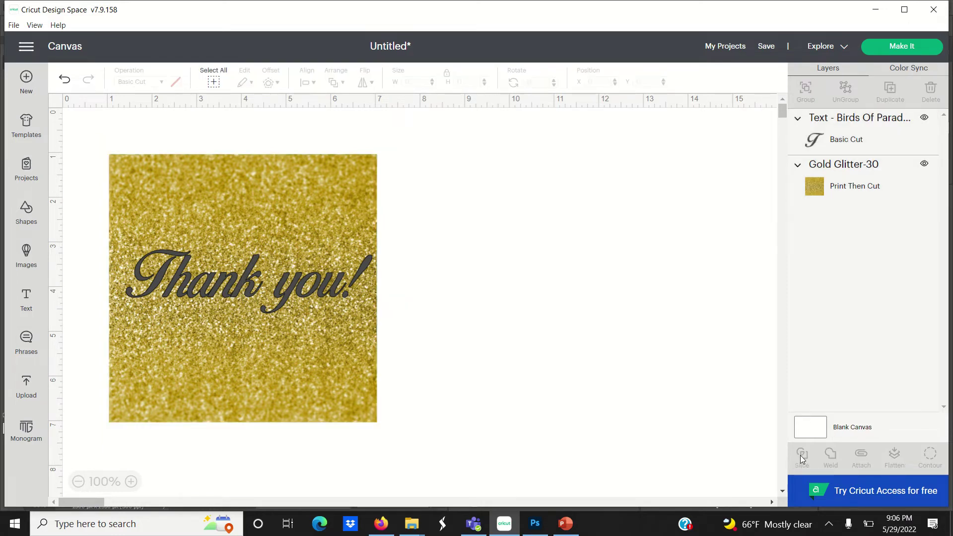
Delete the leftover glitter square and dark text, keeping only the glitter lettering.
{"action": "left_click", "coordinate": [337, 189]}
{"action": "left_click_drag", "start_coordinate": [317, 183], "coordinate": [563, 238]}
{"action": "key", "text": "Delete"}
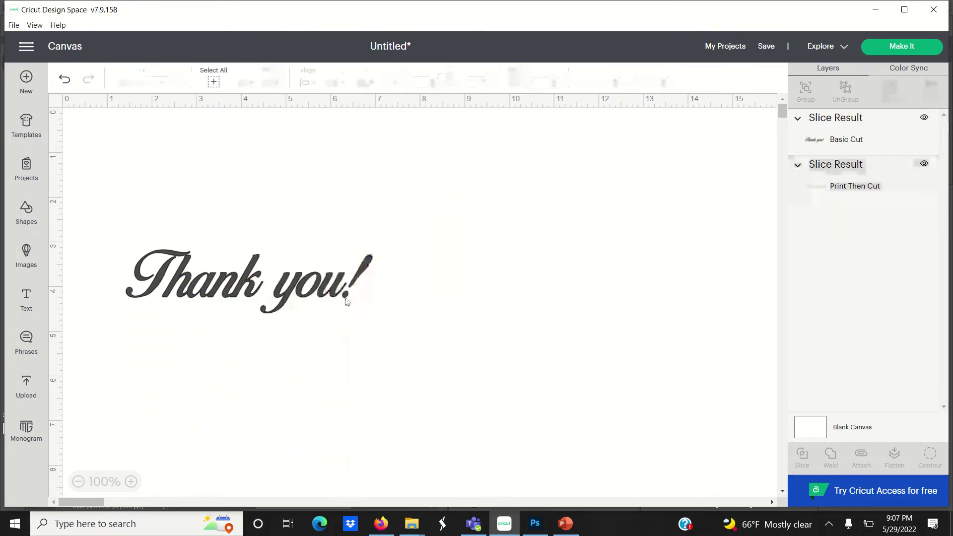
{"action": "left_click_drag", "start_coordinate": [320, 287], "coordinate": [593, 270]}
{"action": "key", "text": "Delete"}
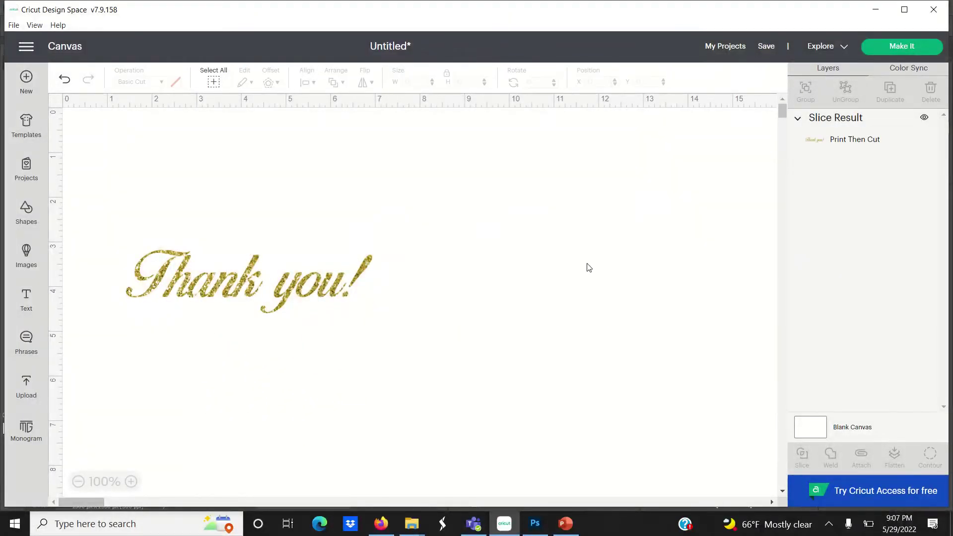
{"action": "left_click", "coordinate": [368, 276]}
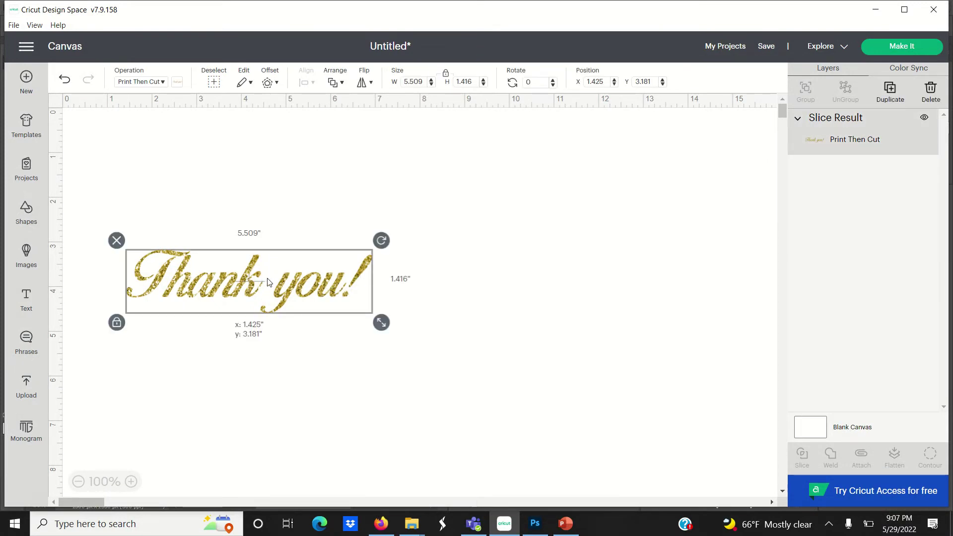
Add the pink bracket label from uploads and resize it to 6.529 x 4.485 inches.
{"action": "left_click_drag", "start_coordinate": [267, 283], "coordinate": [343, 277]}
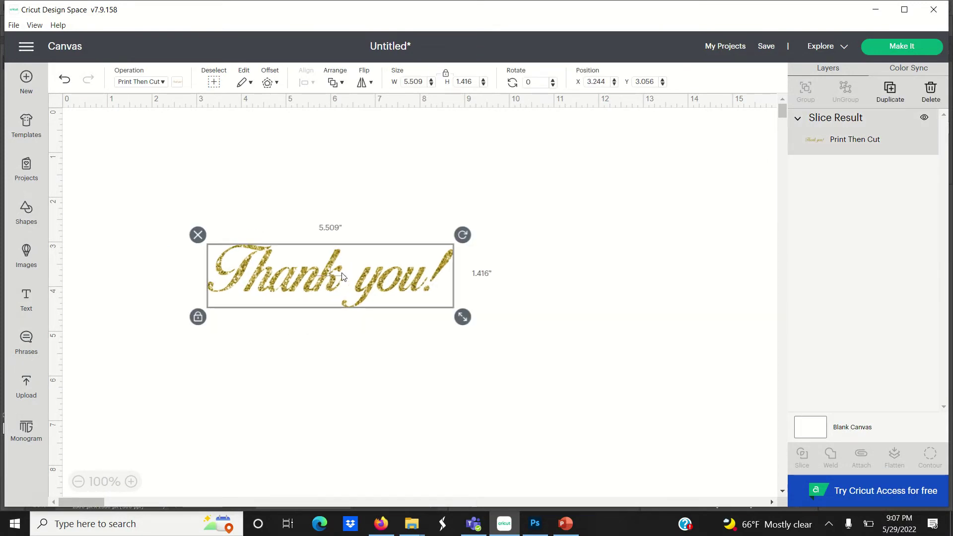
{"action": "left_click", "coordinate": [37, 383]}
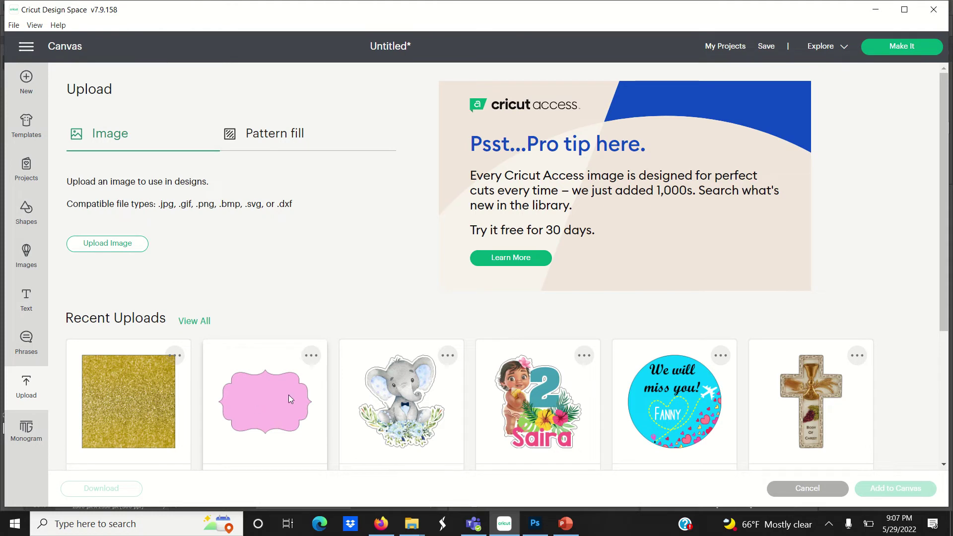
{"action": "left_click", "coordinate": [266, 403]}
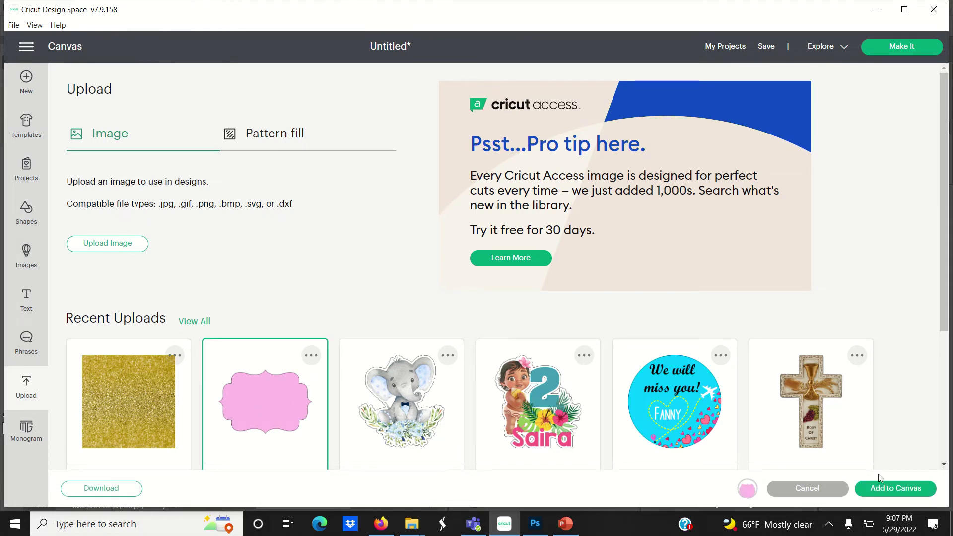
{"action": "left_click", "coordinate": [887, 489]}
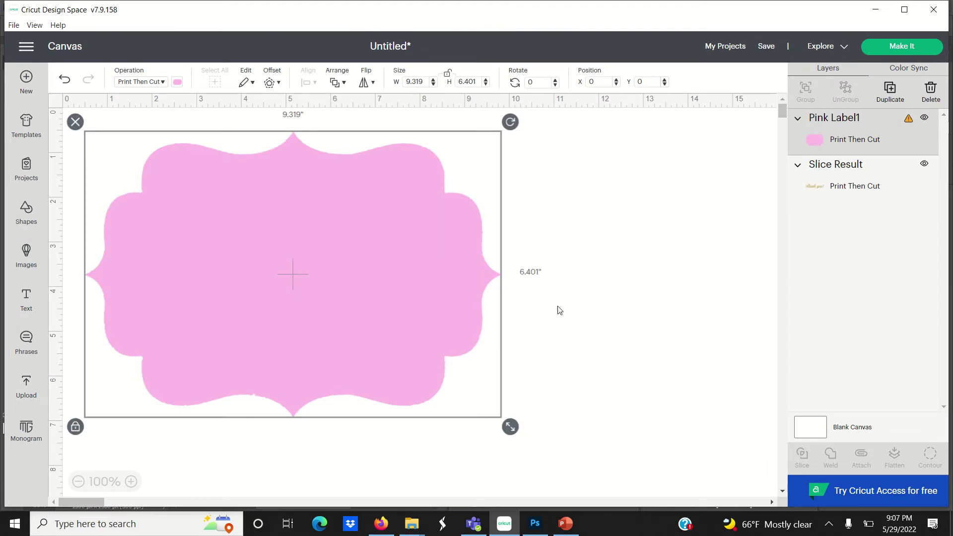
{"action": "left_click_drag", "start_coordinate": [510, 427], "coordinate": [385, 340]}
{"action": "left_click_drag", "start_coordinate": [334, 238], "coordinate": [406, 266]}
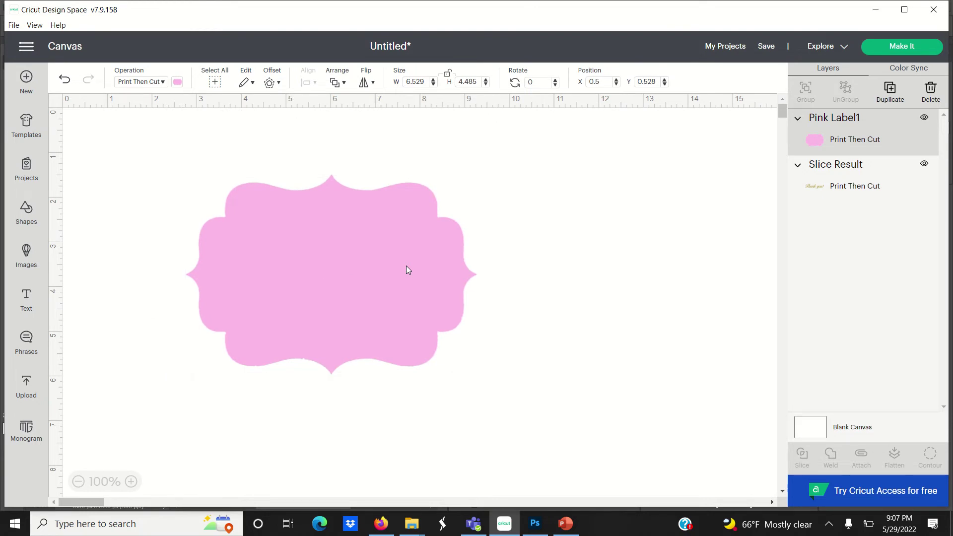
Send the label to back, center the glitter lettering on it, and select both.
{"action": "left_click", "coordinate": [406, 266]}
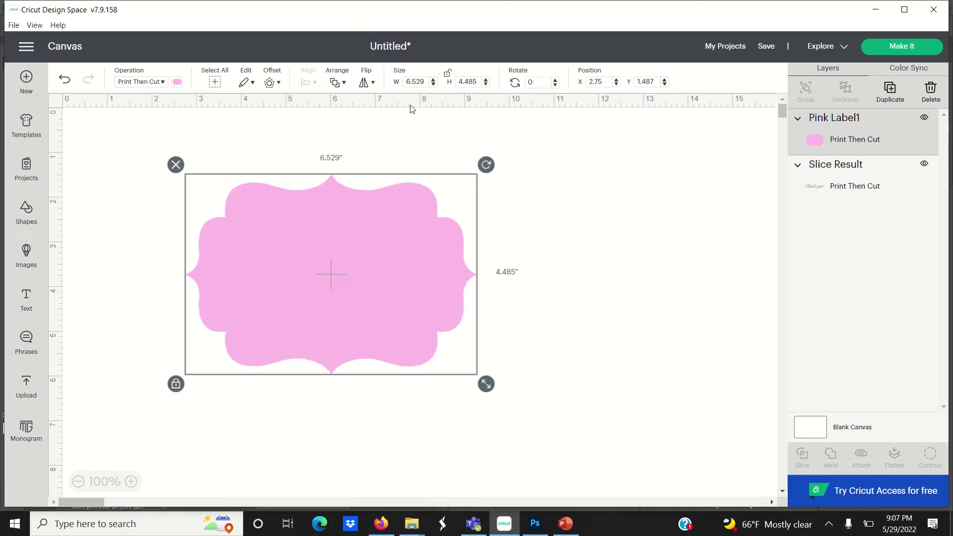
{"action": "left_click", "coordinate": [334, 84]}
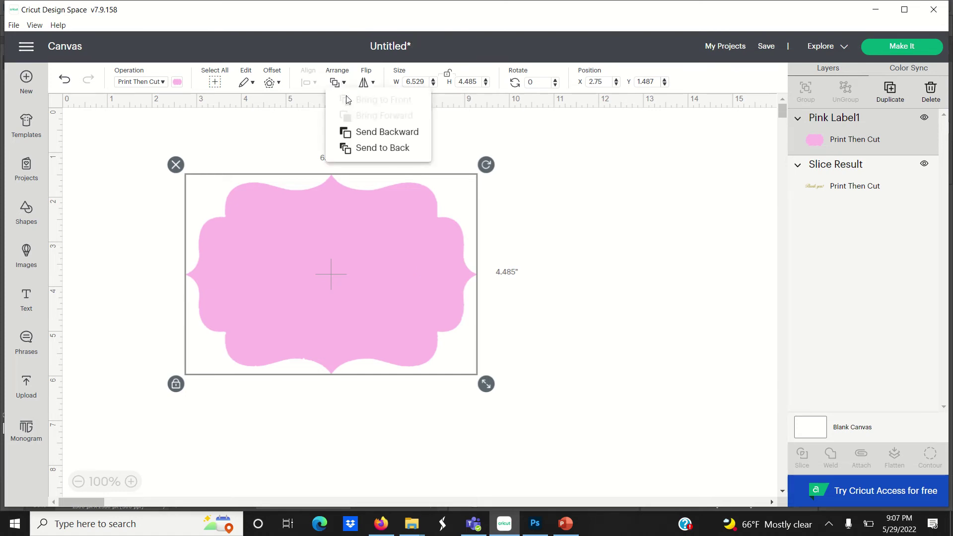
{"action": "left_click", "coordinate": [376, 154]}
{"action": "left_click_drag", "start_coordinate": [397, 243], "coordinate": [366, 275]}
{"action": "left_click", "coordinate": [535, 228]}
{"action": "left_click", "coordinate": [521, 215]}
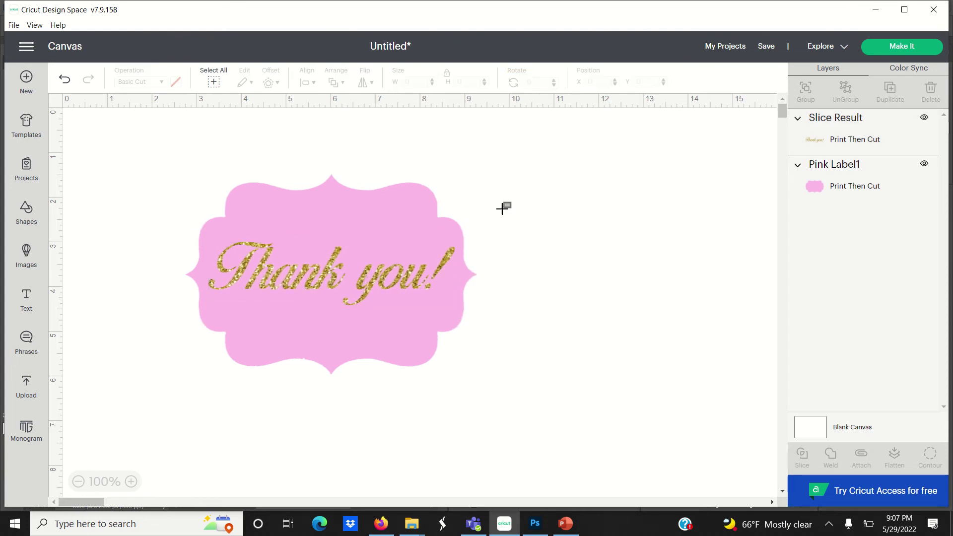
{"action": "left_click_drag", "start_coordinate": [512, 202], "coordinate": [385, 305]}
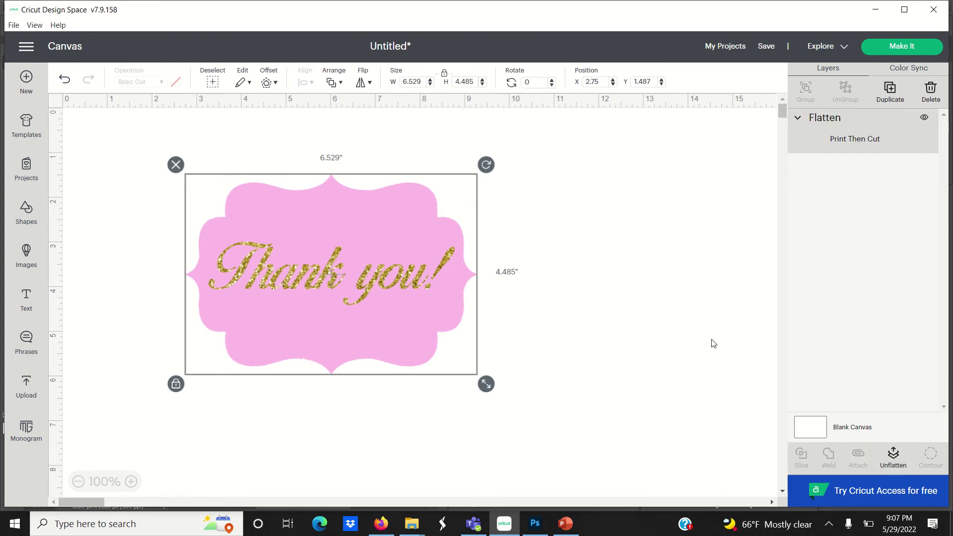
Resize the flattened 'Thank you!' label to 4 inches wide.
{"action": "left_click", "coordinate": [509, 280]}
{"action": "left_click", "coordinate": [419, 278]}
{"action": "type", "text": "4"}
{"action": "key", "text": "Return"}
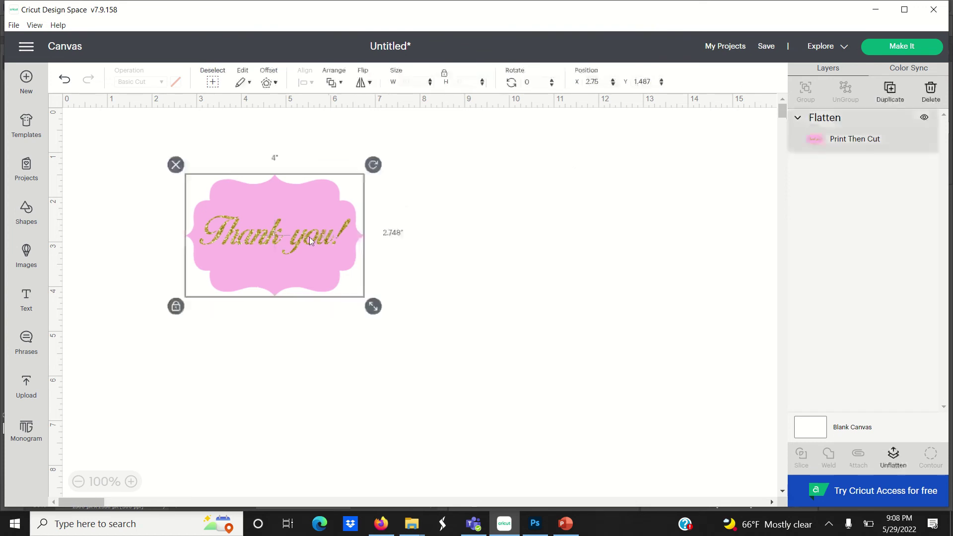
Duplicate the label into several arranged copies and send the project to Make It.
{"action": "double_click", "coordinate": [889, 88]}
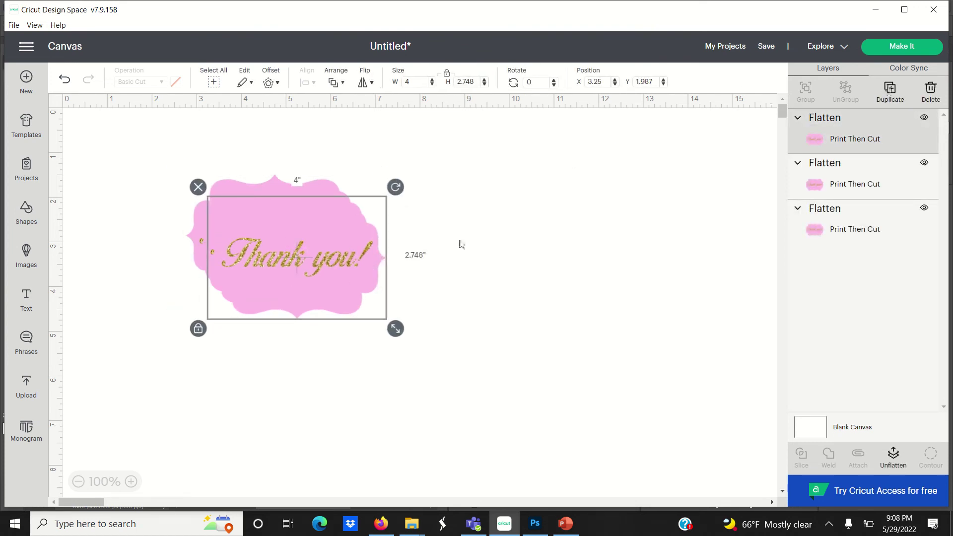
{"action": "left_click_drag", "start_coordinate": [334, 253], "coordinate": [514, 214]}
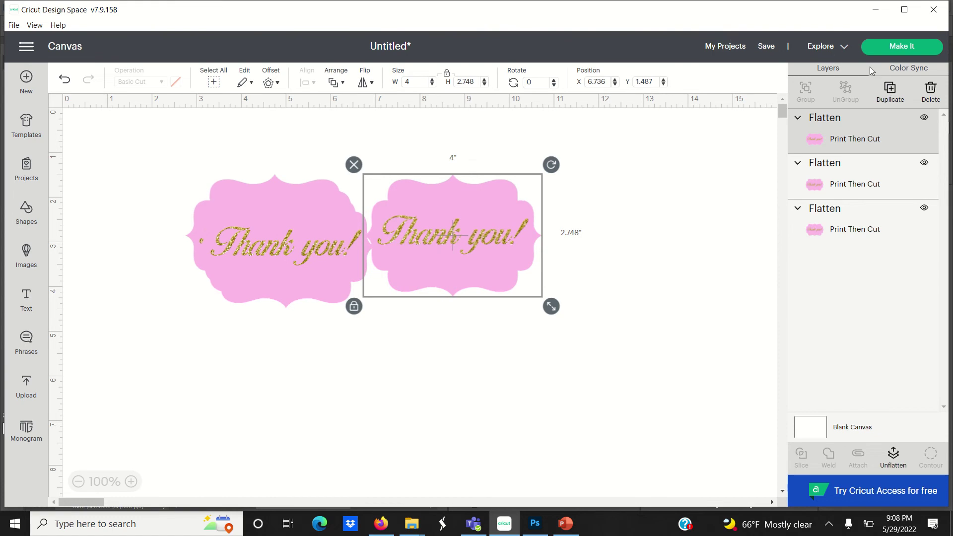
{"action": "left_click", "coordinate": [896, 85]}
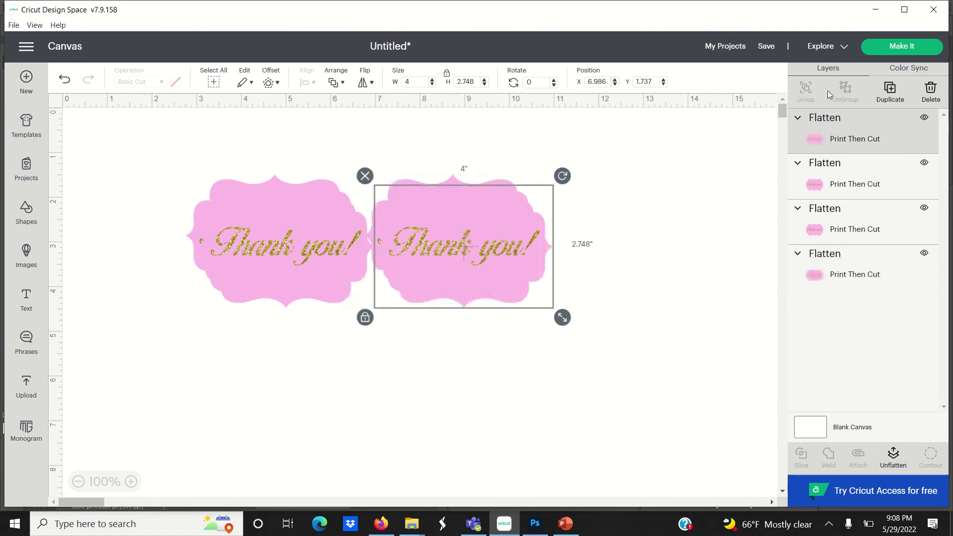
{"action": "left_click", "coordinate": [896, 49]}
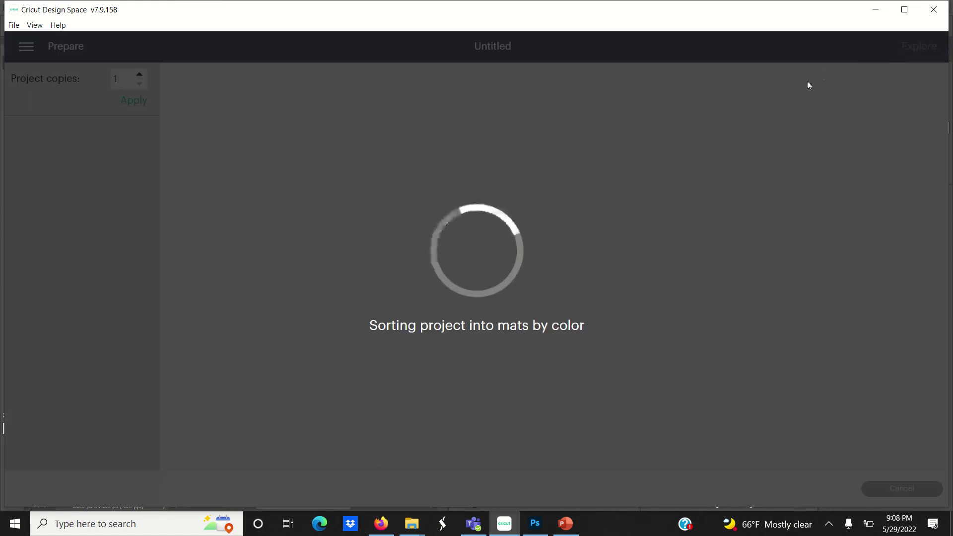